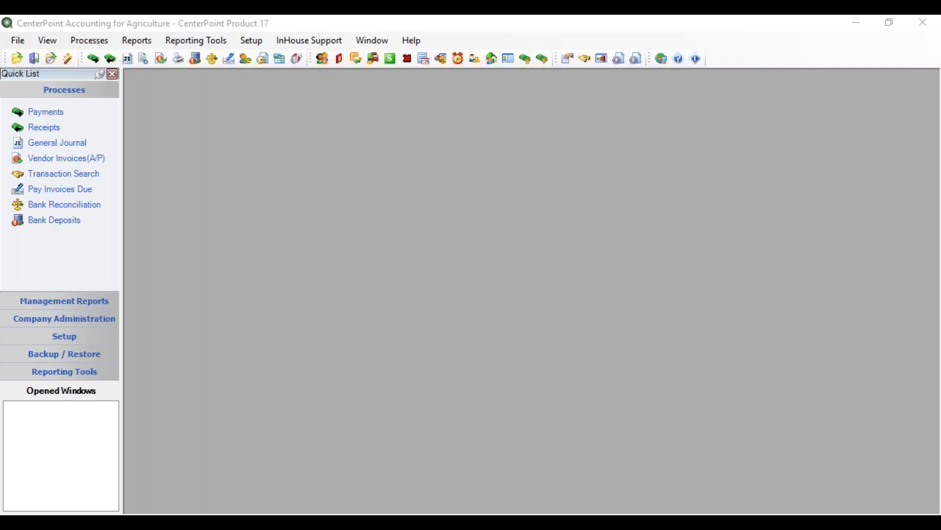
# Step: Open the crop production center detail for 18-Corn-Blacktop 300, examine its production information, and close the record
pyautogui.click(245, 47)
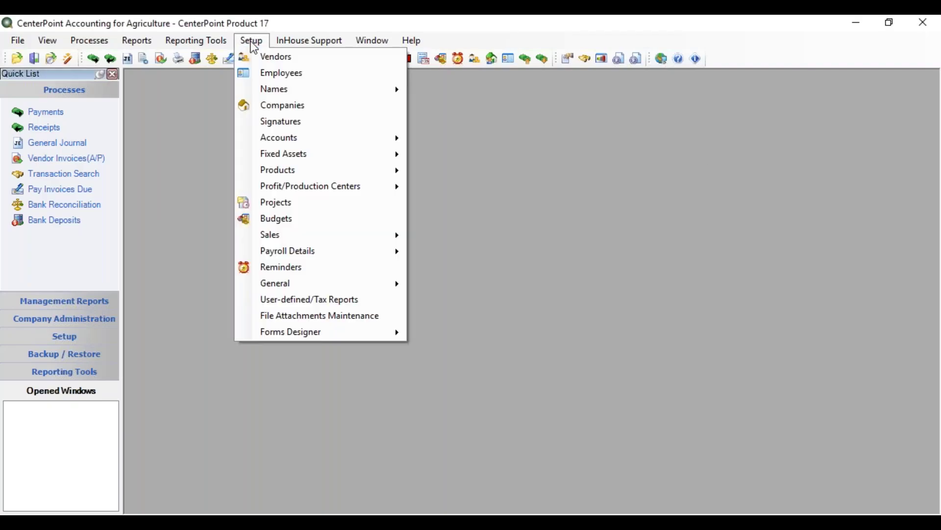
pyautogui.moveTo(304, 191)
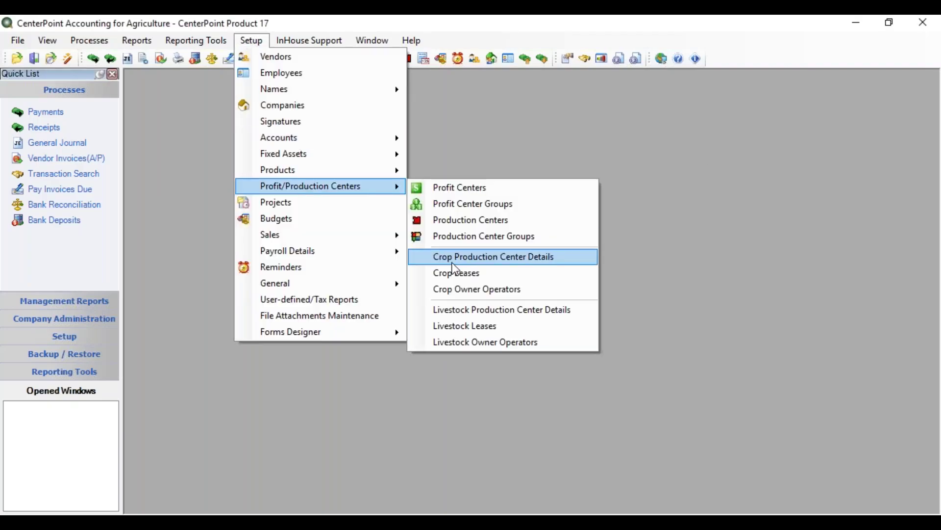
pyautogui.click(473, 257)
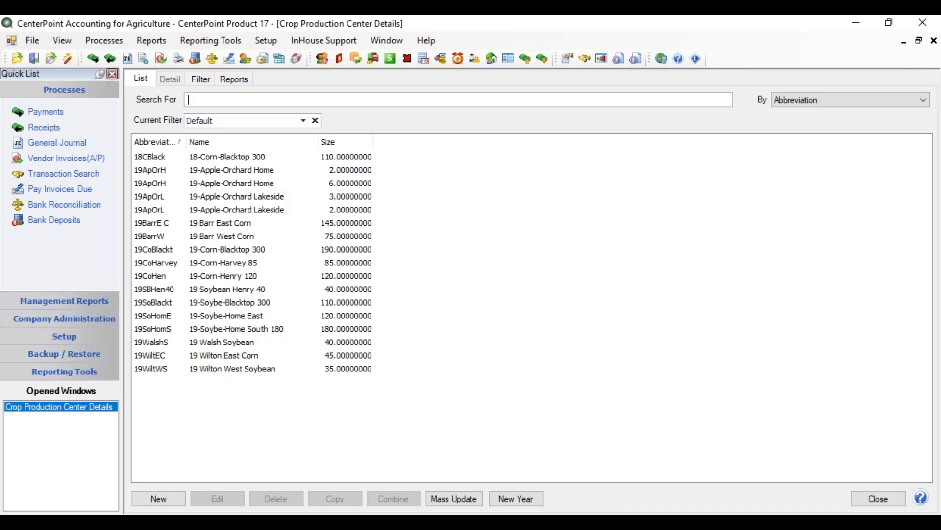
pyautogui.click(245, 157)
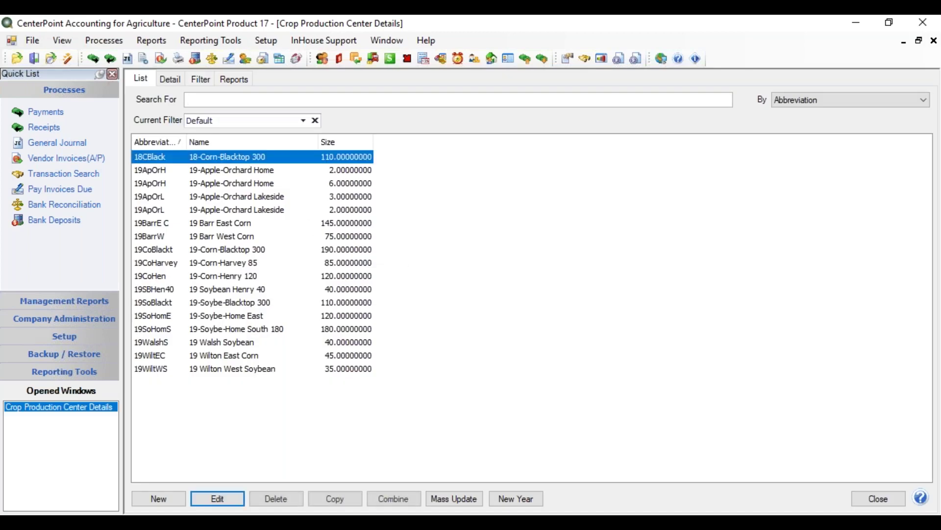
pyautogui.press('Return')
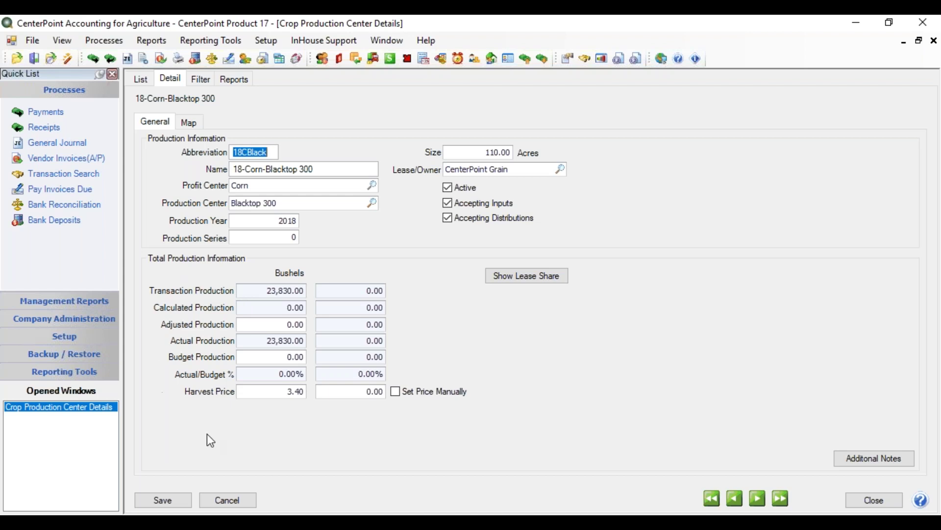
pyautogui.click(867, 500)
# Step: Select the Crop Production by Production Year report from the Crop Production Detail group of the production reports
pyautogui.click(126, 38)
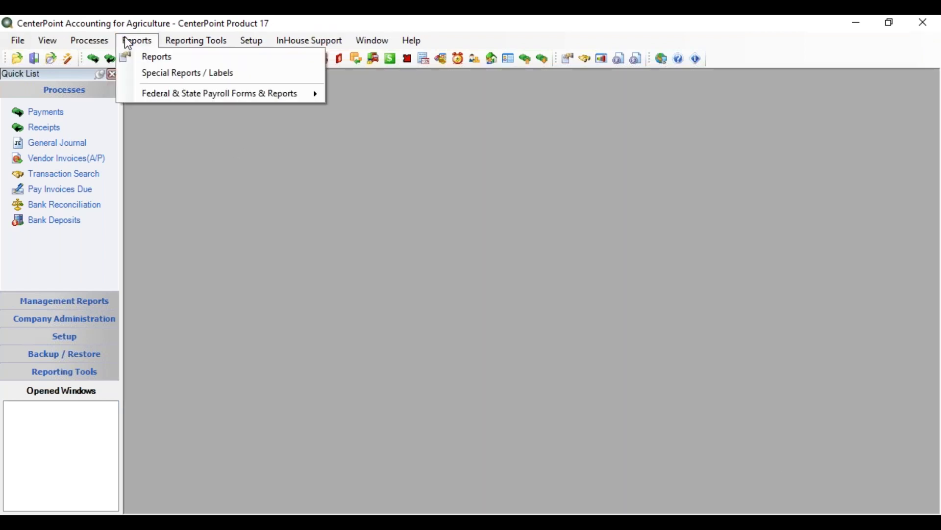
pyautogui.click(141, 56)
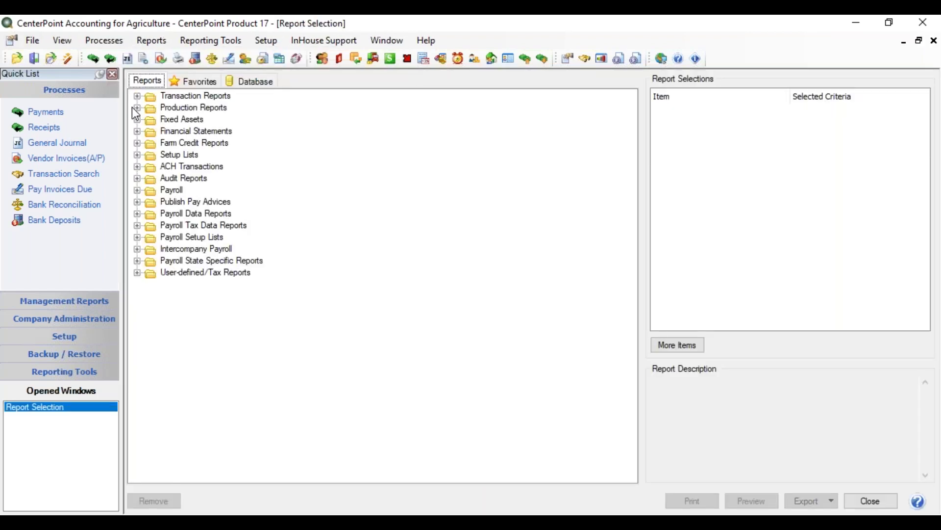
pyautogui.click(137, 108)
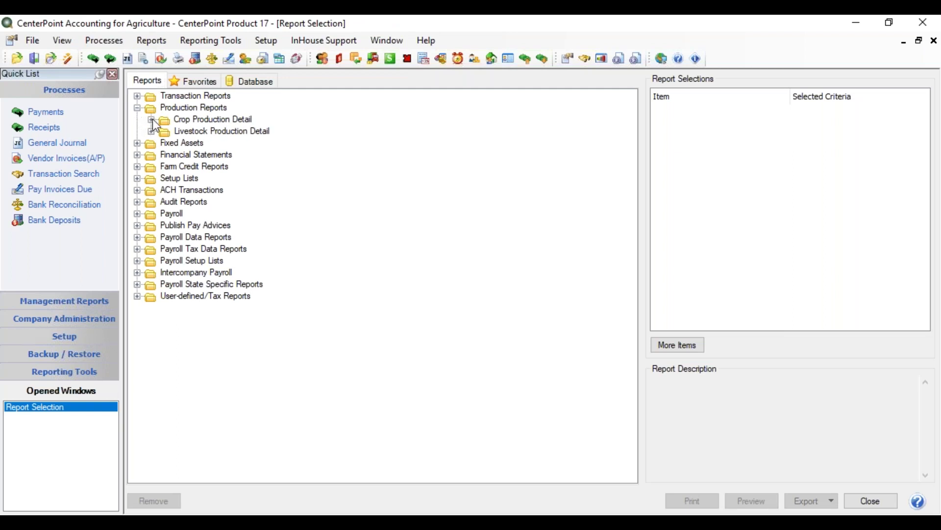
pyautogui.click(152, 119)
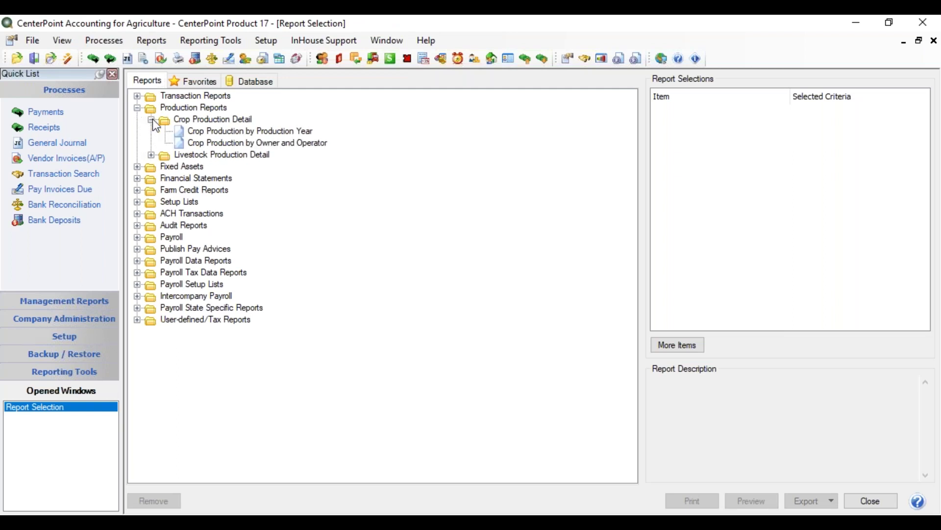
pyautogui.click(247, 134)
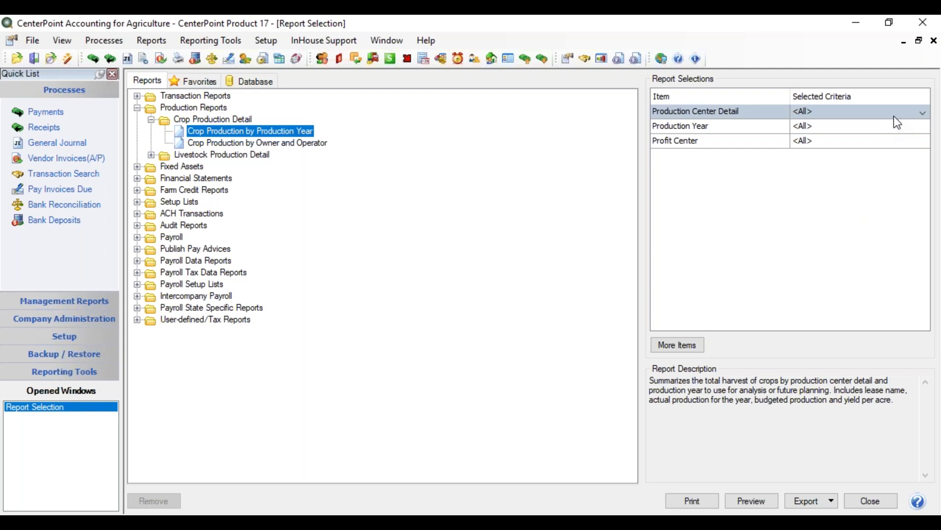
# Step: Limit the report's Production Year criterion to 2018
pyautogui.click(867, 126)
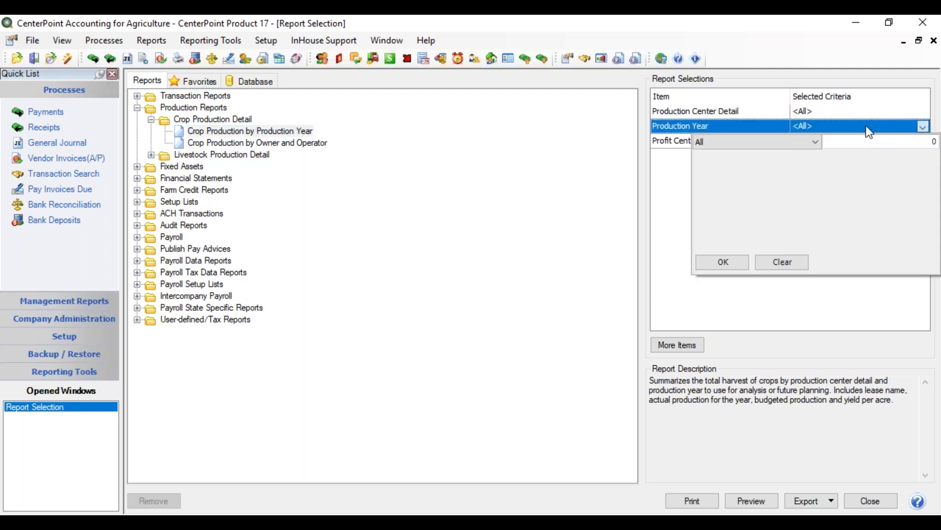
pyautogui.click(815, 142)
pyautogui.click(763, 169)
pyautogui.press('Tab')
pyautogui.write('2018')
pyautogui.click(725, 263)
# Step: Restrict the report's Profit Center criterion to Corn and Soybeans
pyautogui.click(709, 145)
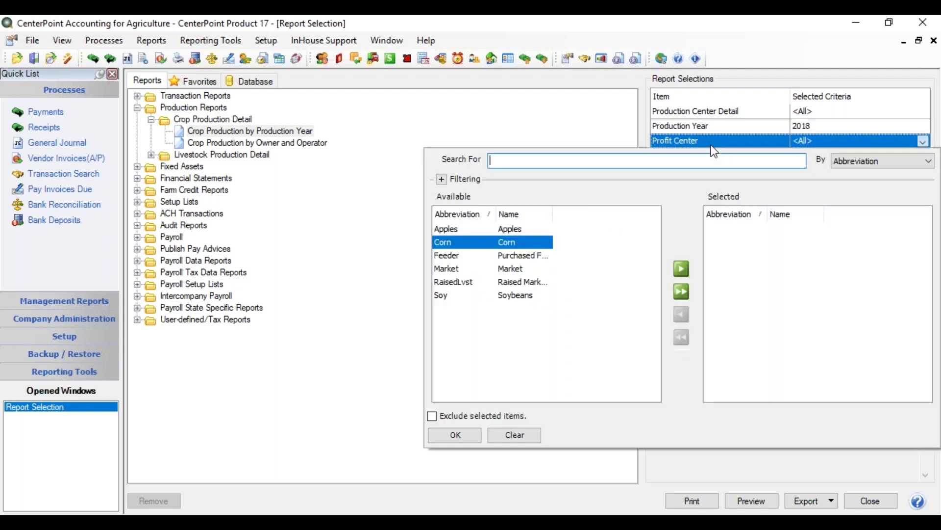
pyautogui.click(516, 243)
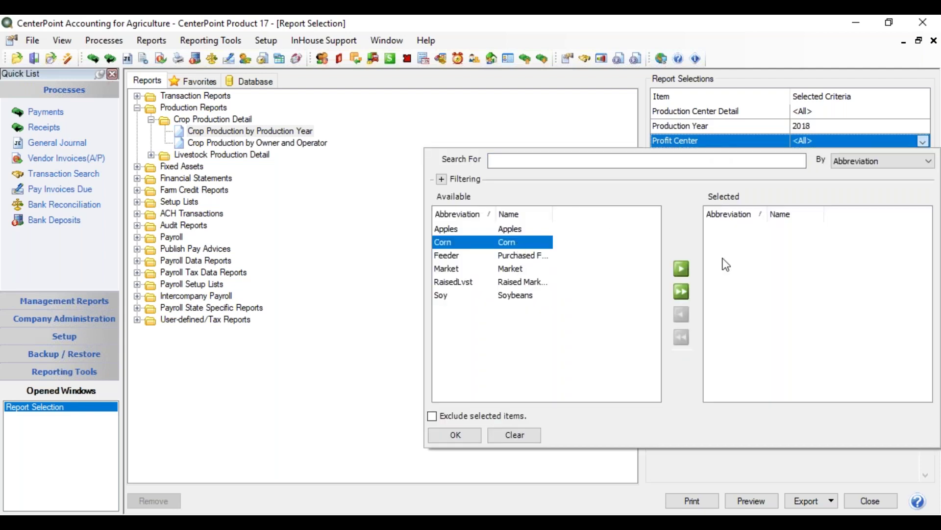
pyautogui.click(682, 267)
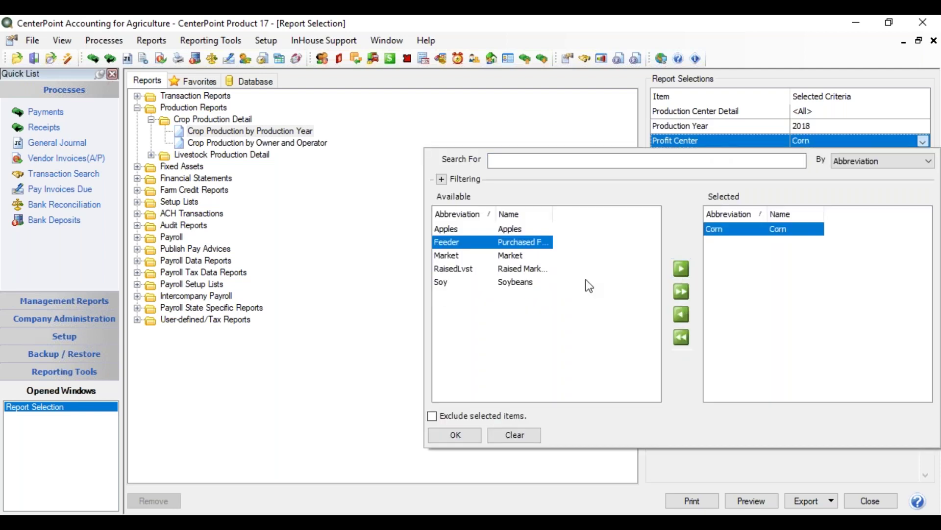
pyautogui.click(509, 284)
pyautogui.click(681, 269)
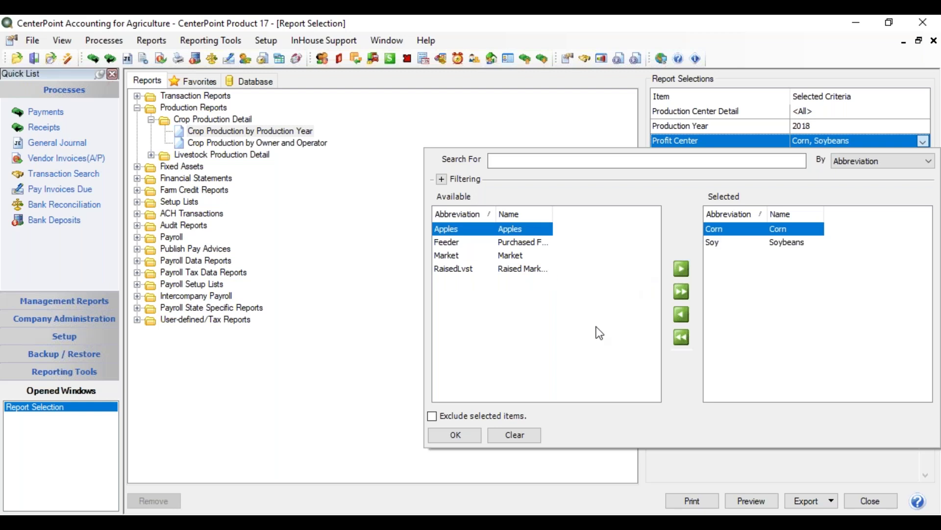
pyautogui.click(472, 434)
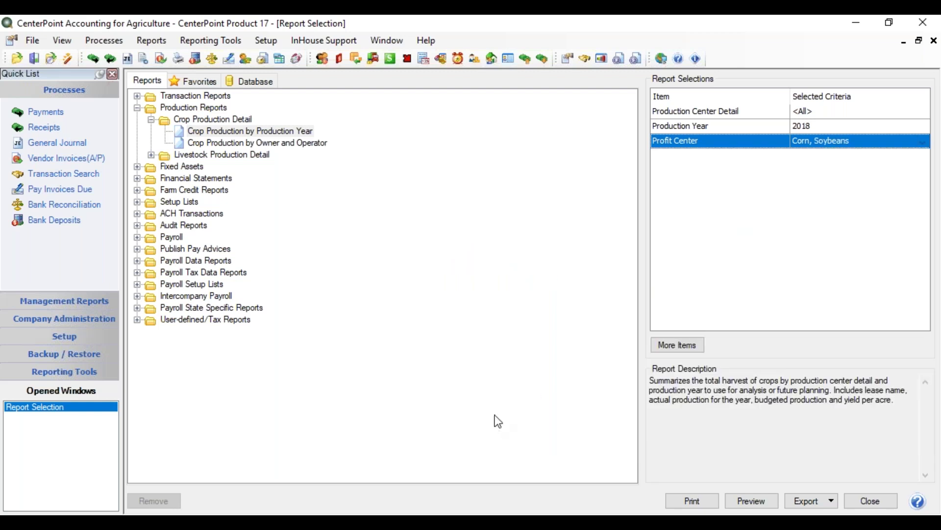
# Step: Add Production Center to the report's selection items and preview the Crop Production by Production Year report
pyautogui.click(689, 346)
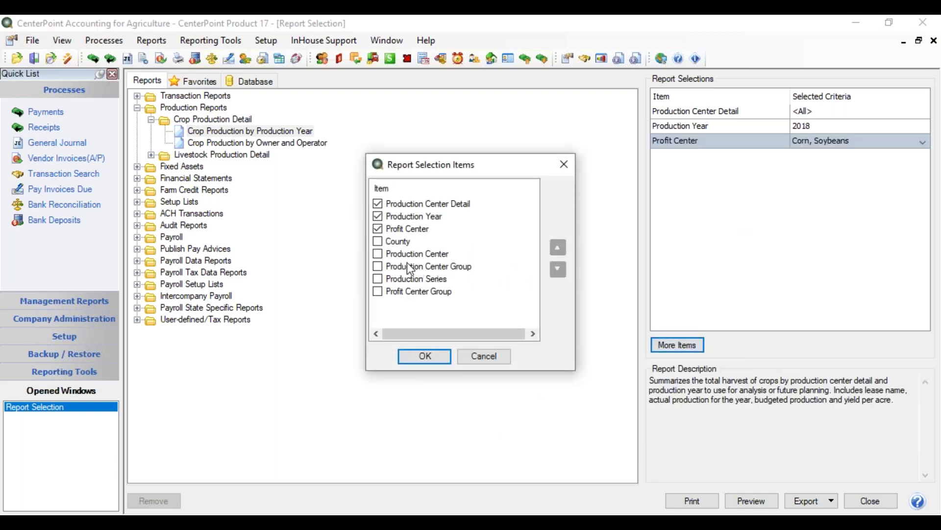
pyautogui.click(381, 255)
pyautogui.click(434, 352)
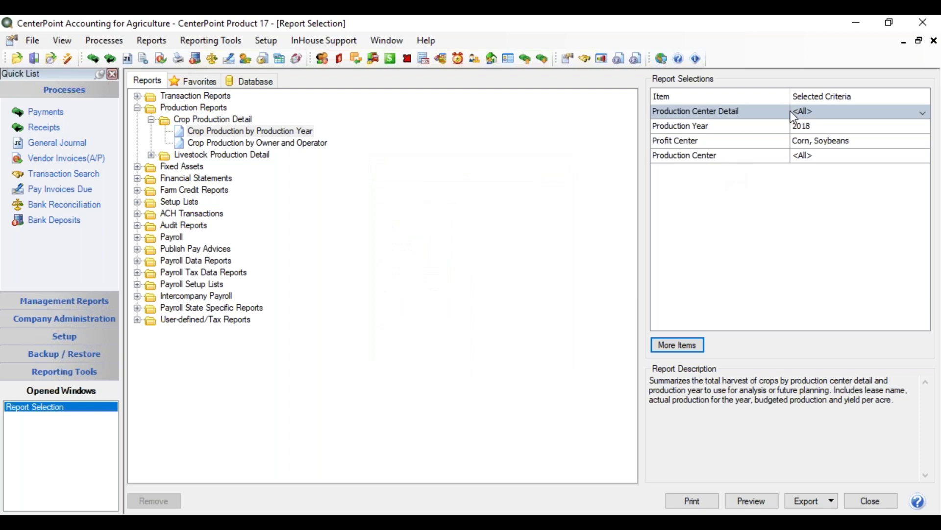
pyautogui.click(752, 499)
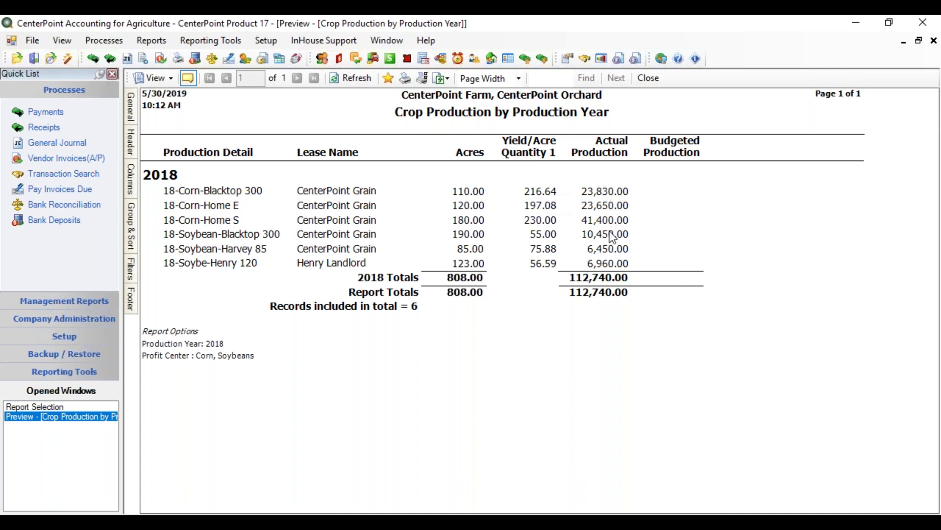
# Step: Add the Operator Share Qty 1 and Owner Share Qty 1 columns to the report and refresh it
pyautogui.click(131, 180)
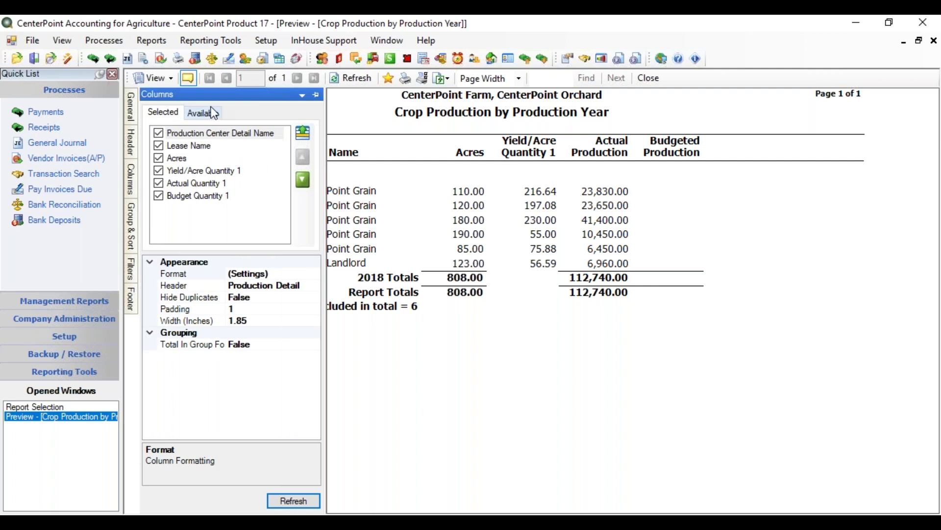
pyautogui.click(207, 112)
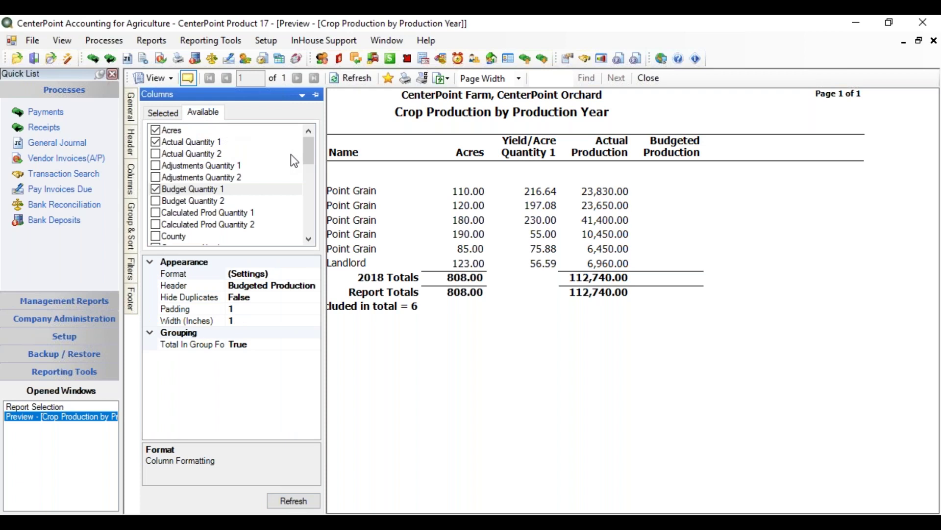
pyautogui.moveTo(306, 148); pyautogui.dragTo(308, 183)
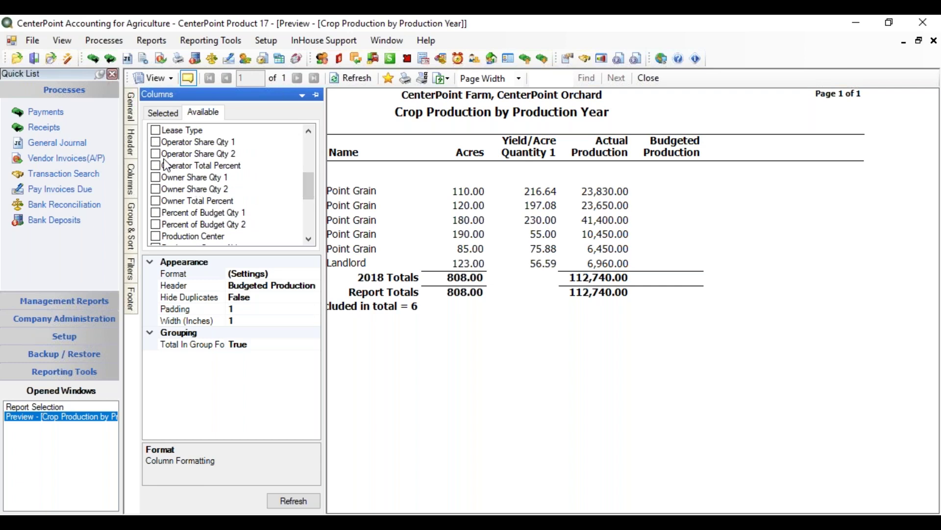
pyautogui.click(156, 142)
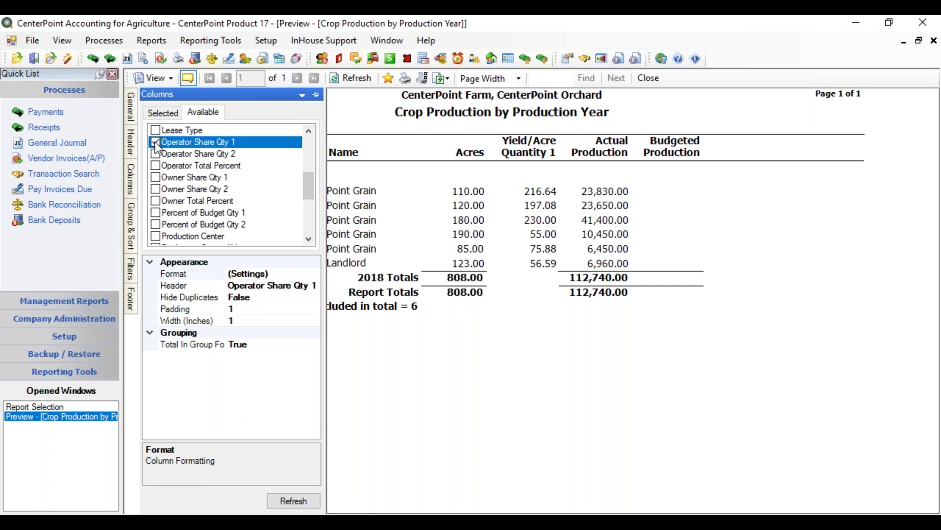
pyautogui.click(156, 176)
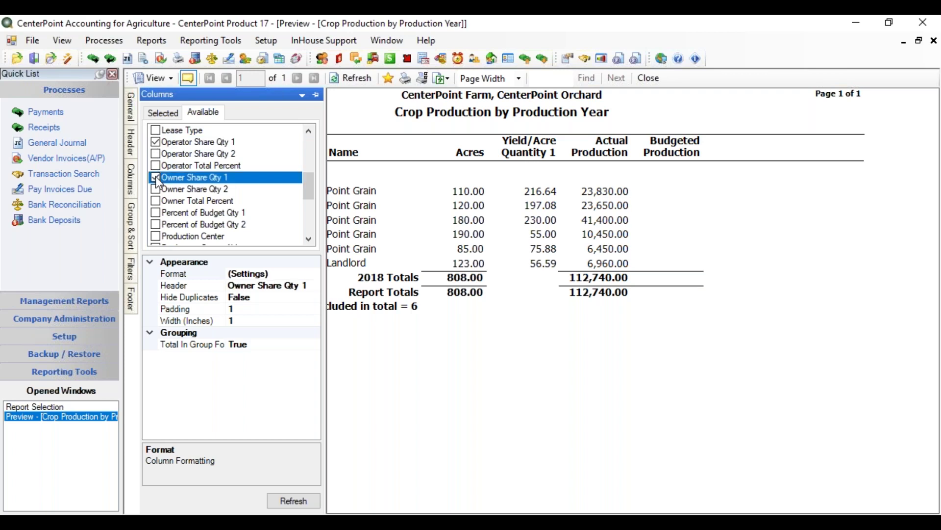
pyautogui.click(292, 500)
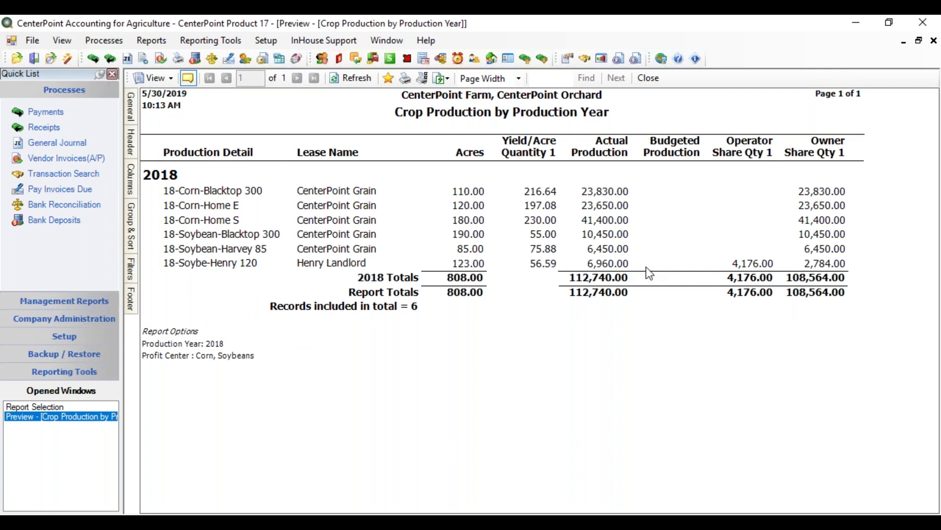
# Step: Group the report by Profit Center, placed directly below Production Year in the group order, and refresh it
pyautogui.click(131, 220)
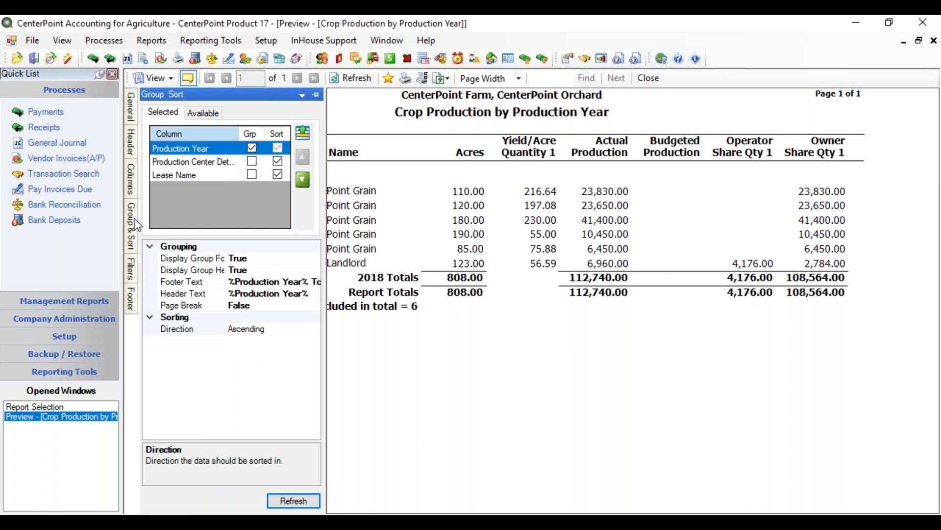
pyautogui.click(210, 116)
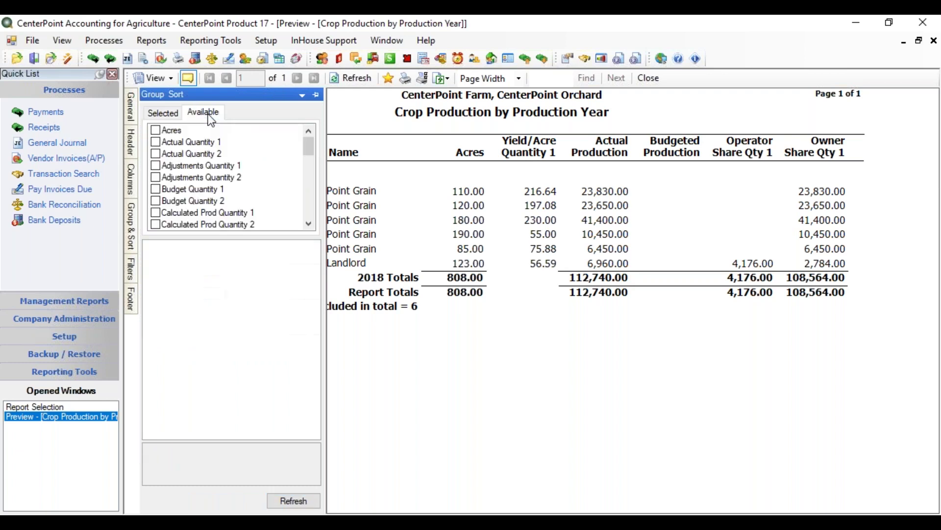
pyautogui.moveTo(304, 148); pyautogui.dragTo(305, 206)
pyautogui.click(156, 177)
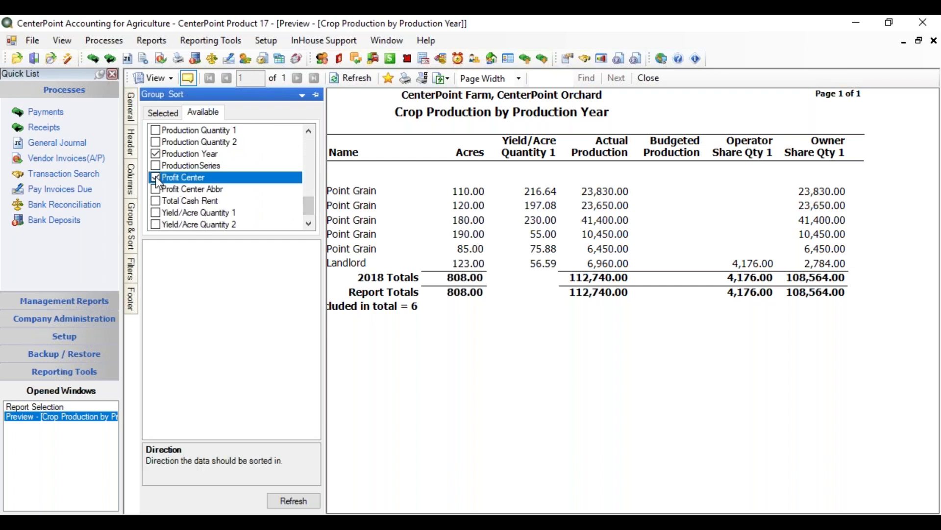
pyautogui.click(164, 113)
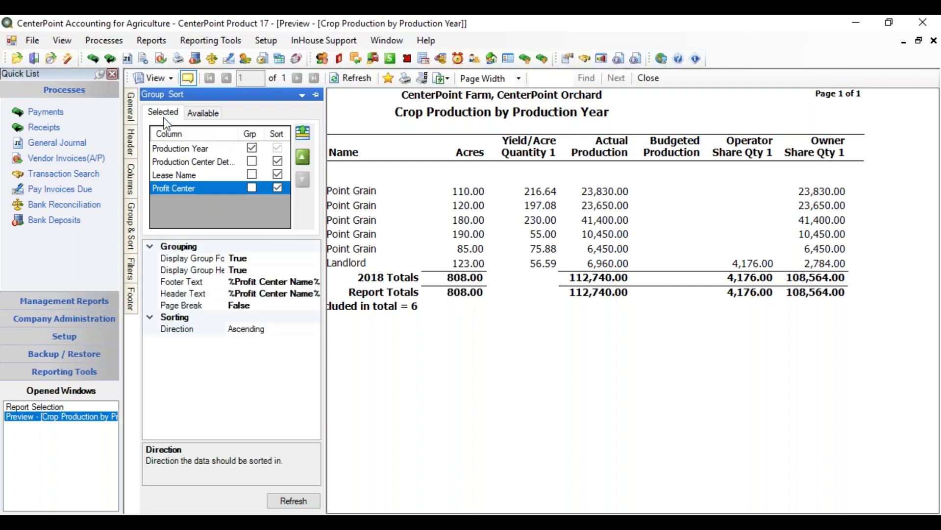
pyautogui.click(252, 189)
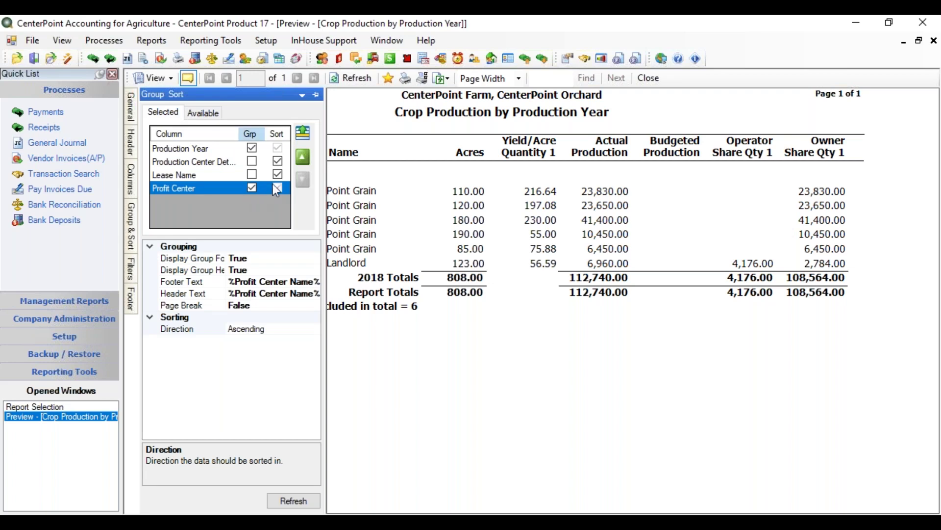
pyautogui.click(305, 157)
pyautogui.click(305, 157)
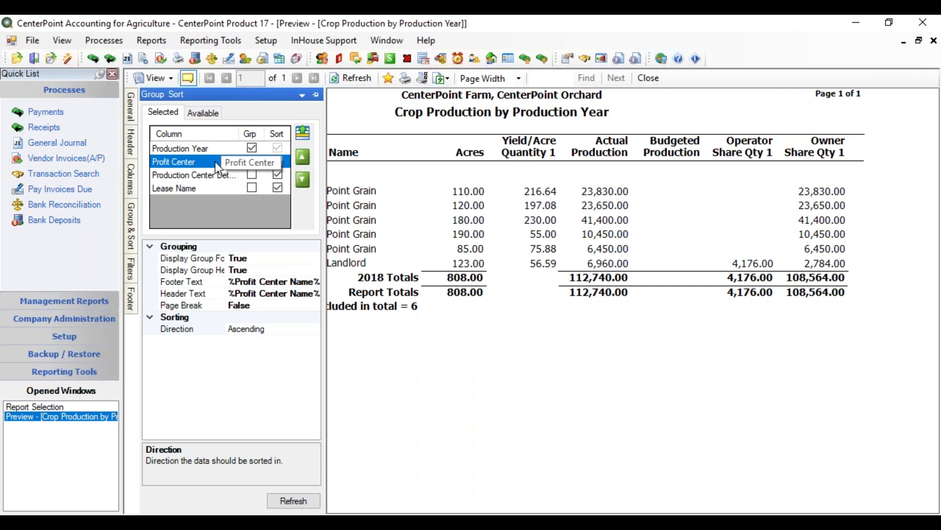
pyautogui.click(293, 501)
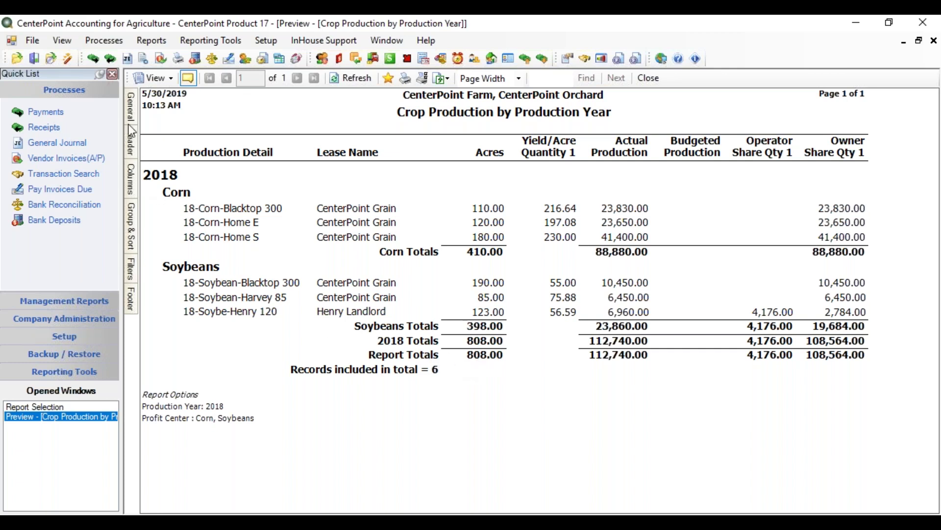
# Step: Turn off the report totals in the report's general settings and refresh the preview
pyautogui.moveTo(137, 147)
pyautogui.moveTo(132, 116)
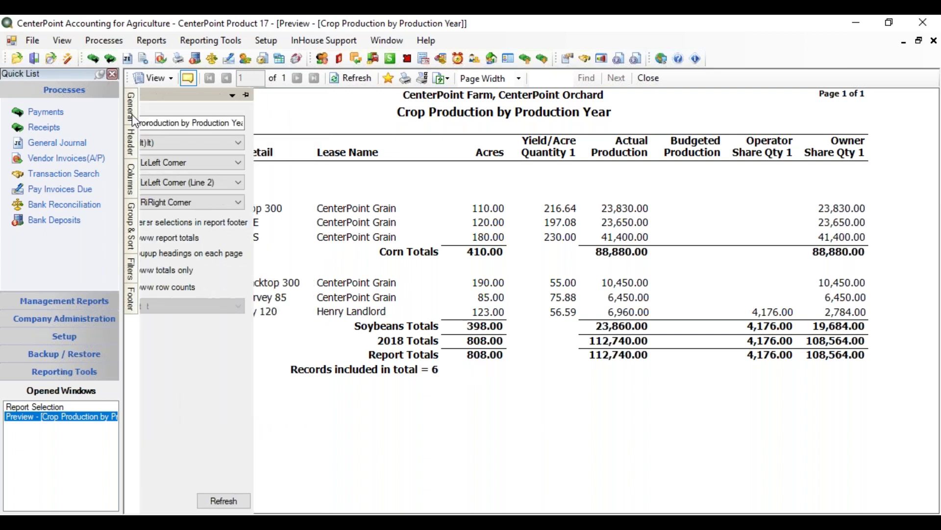
pyautogui.click(131, 115)
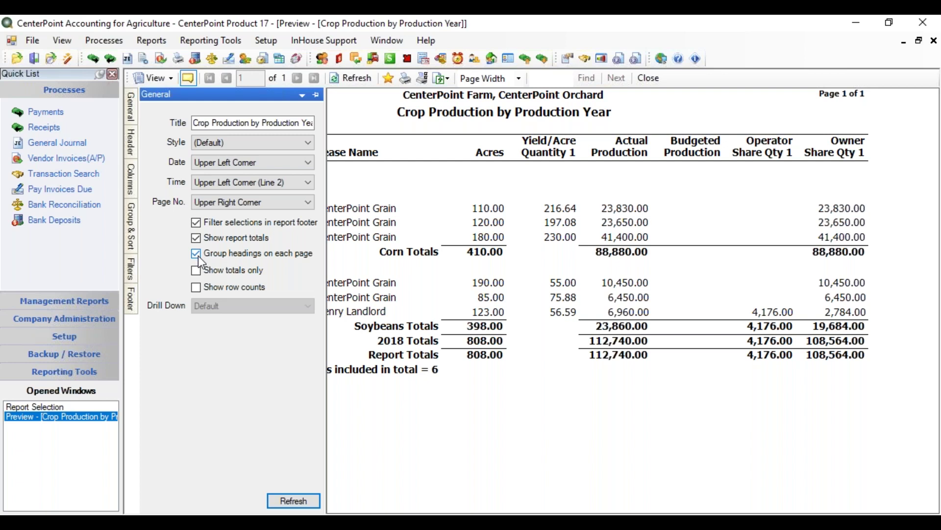
pyautogui.click(197, 240)
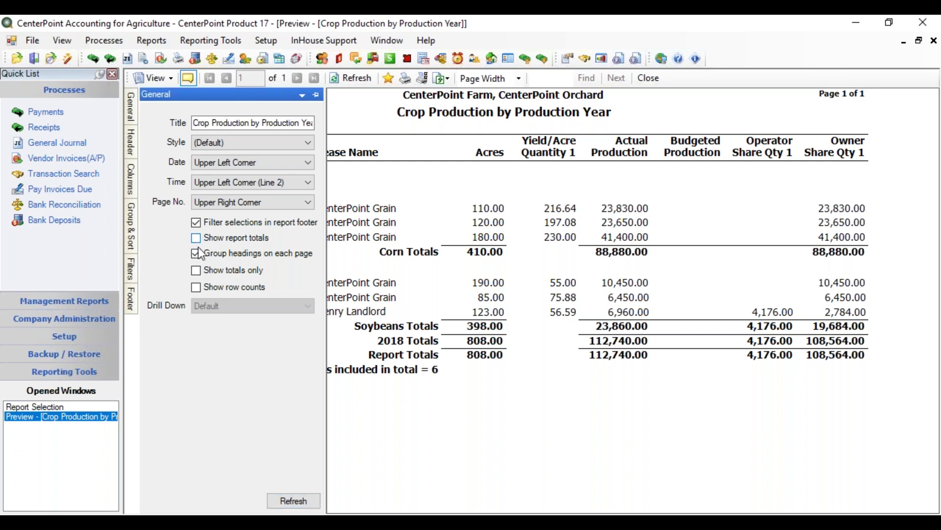
pyautogui.click(293, 501)
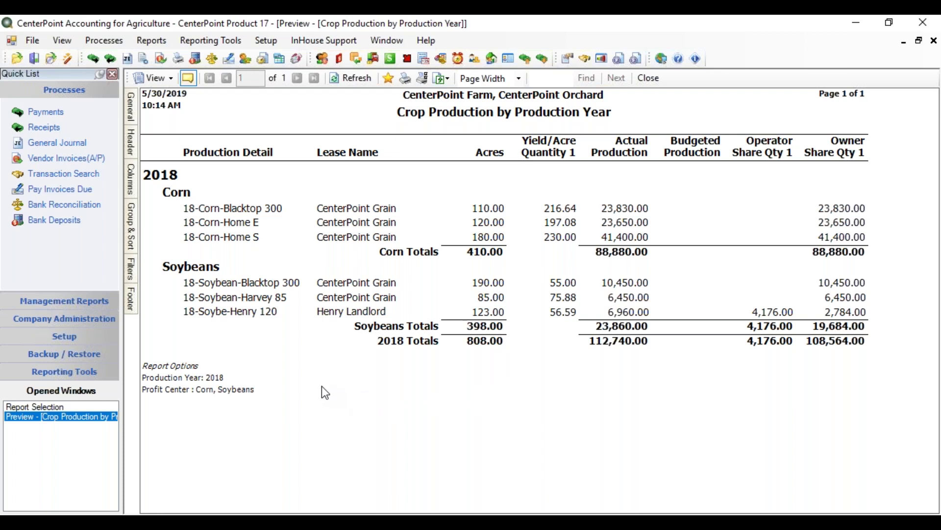
# Step: Open the PC Details Income Statement production analysis and examine its rows down to the Cost Of Goods Sold section
pyautogui.click(212, 39)
pyautogui.moveTo(230, 92)
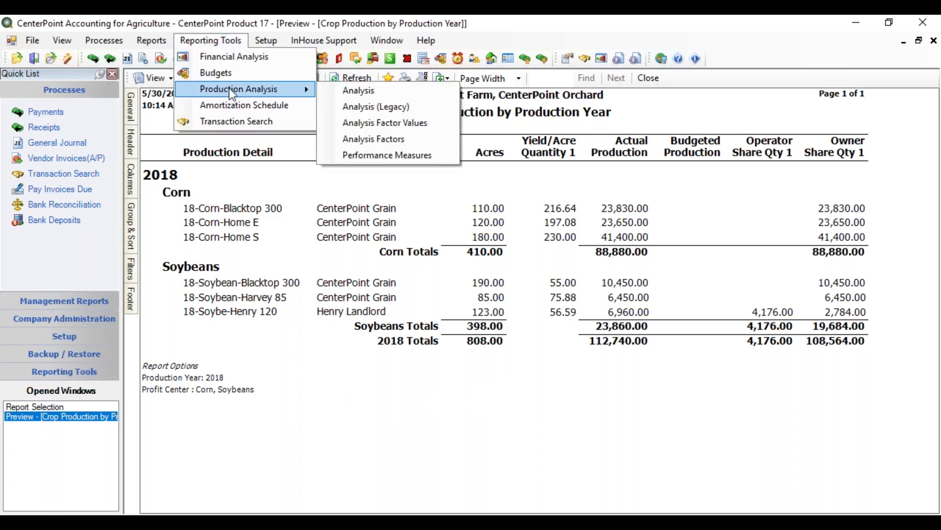
pyautogui.click(338, 89)
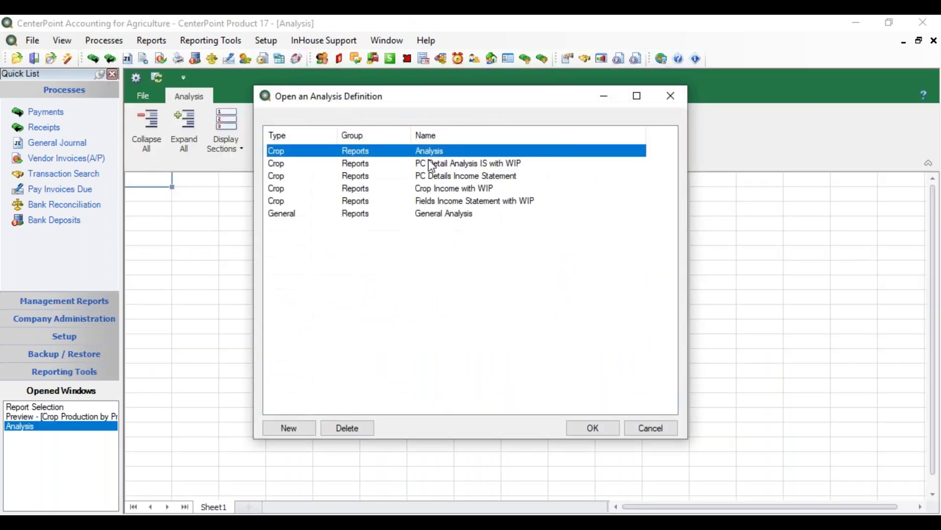
pyautogui.doubleClick(458, 176)
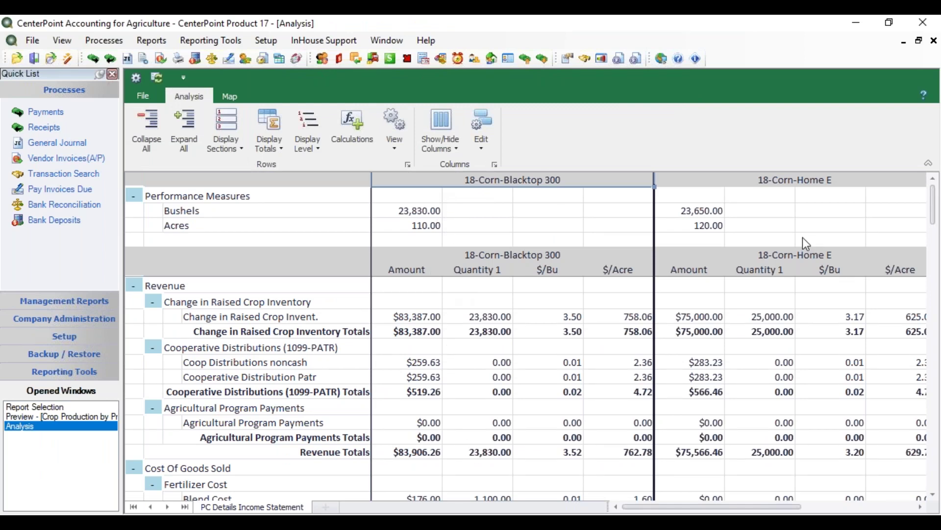
pyautogui.moveTo(934, 210); pyautogui.dragTo(939, 231)
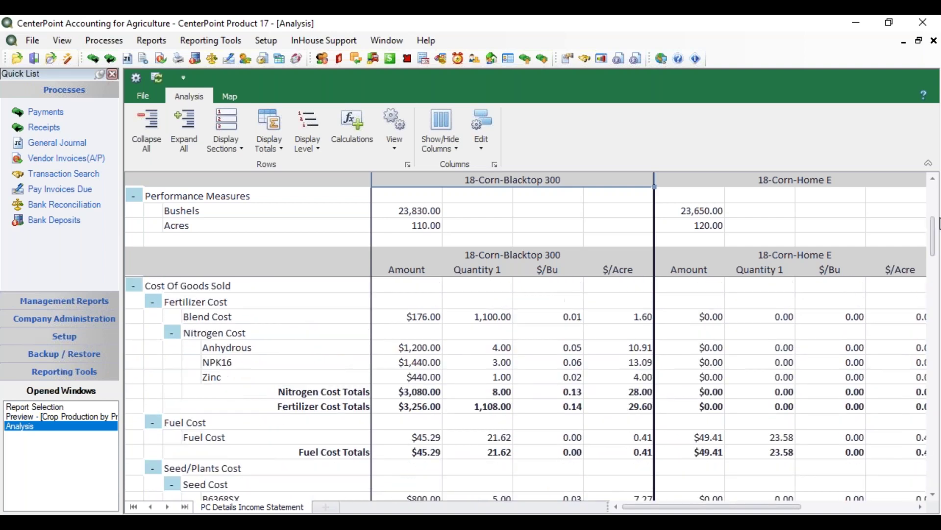